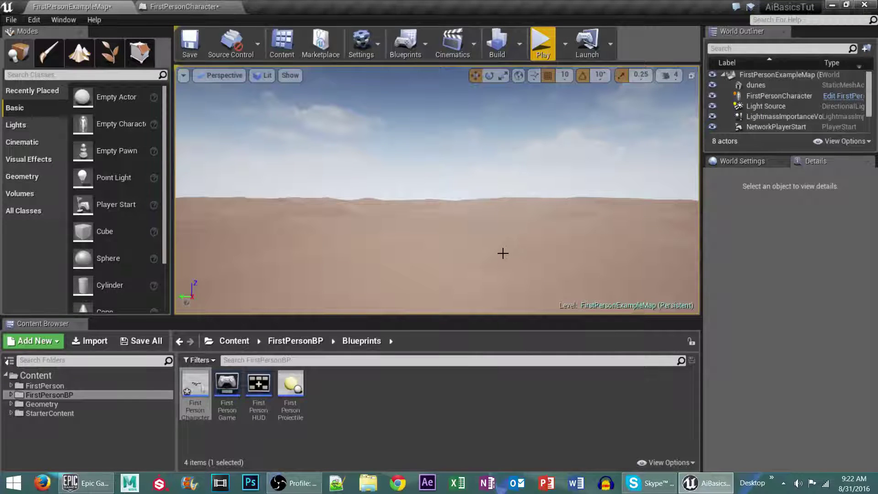
Step: Run a quick play test, then open the FirstPersonCharacter blueprint's Event Graph
left_click(539, 54)
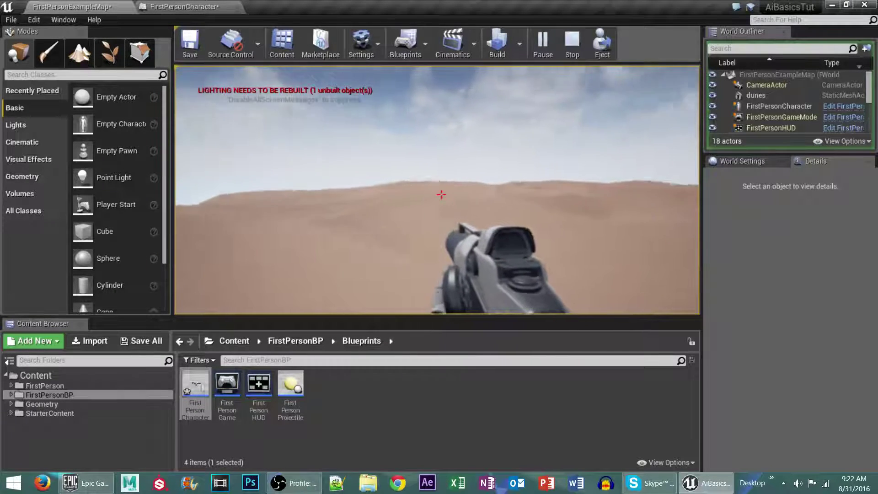
key("Escape")
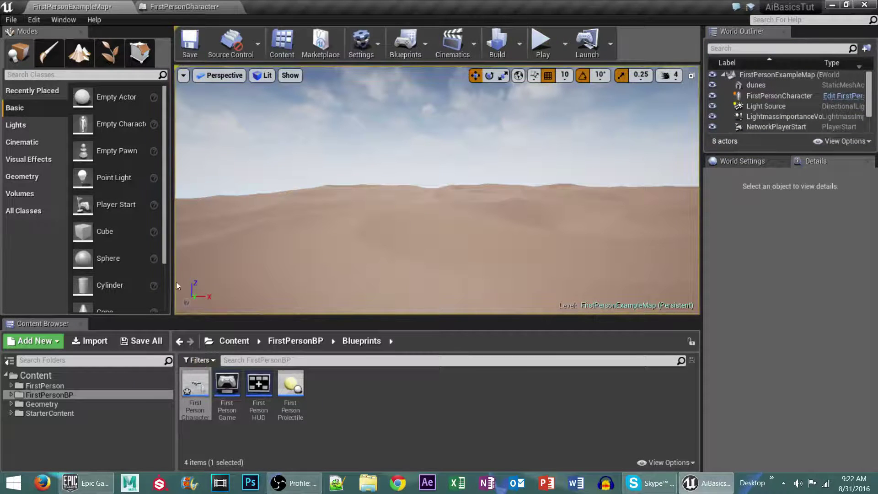
double_click(196, 384)
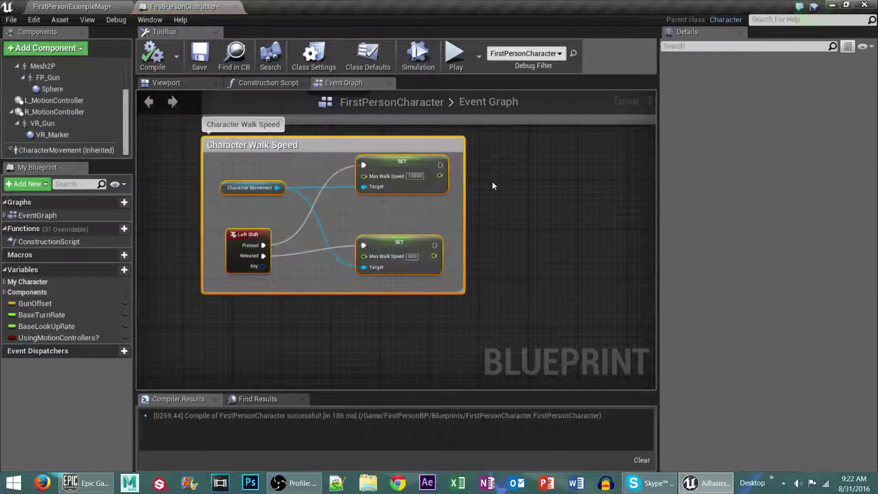
right_click_drag(492, 182, 519, 211)
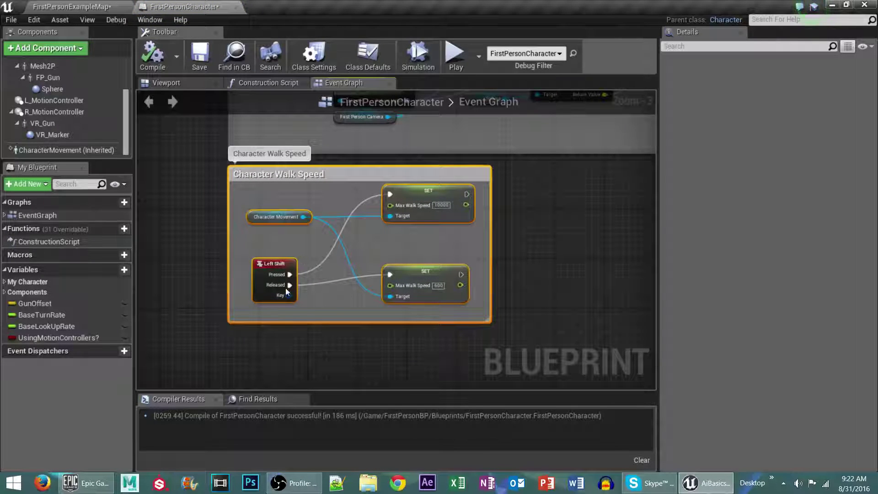
right_click_drag(377, 260, 372, 288)
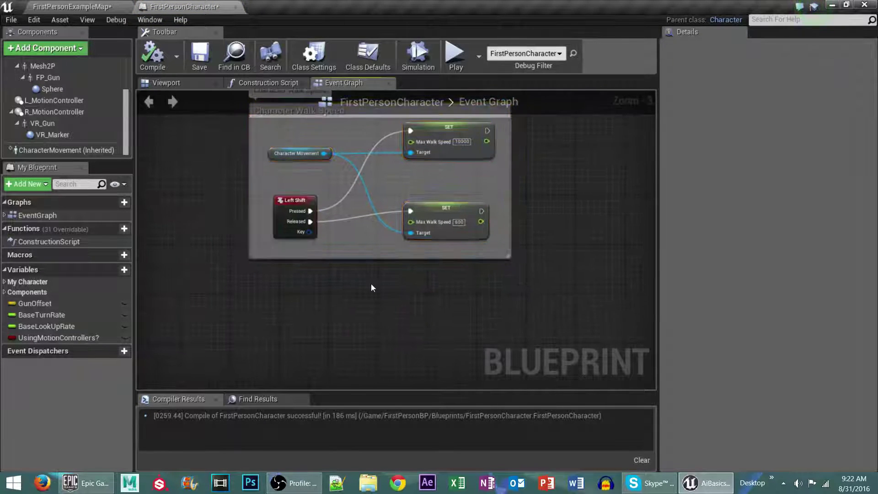
Step: Select CharacterMovement (Inherited) and locate Max Walk Speed 600 under Walking in Details
left_click(60, 147)
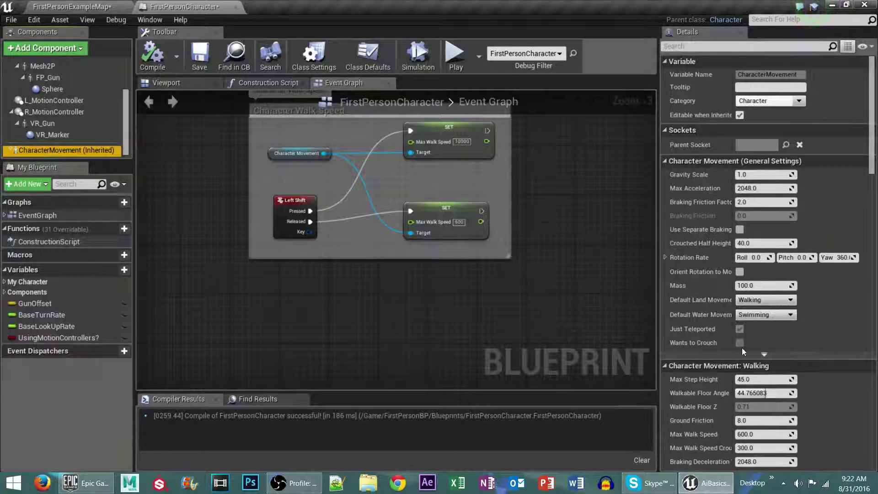
scroll(741, 348, "down", 3)
scroll(742, 349, "down", 3)
scroll(742, 349, "down", 3)
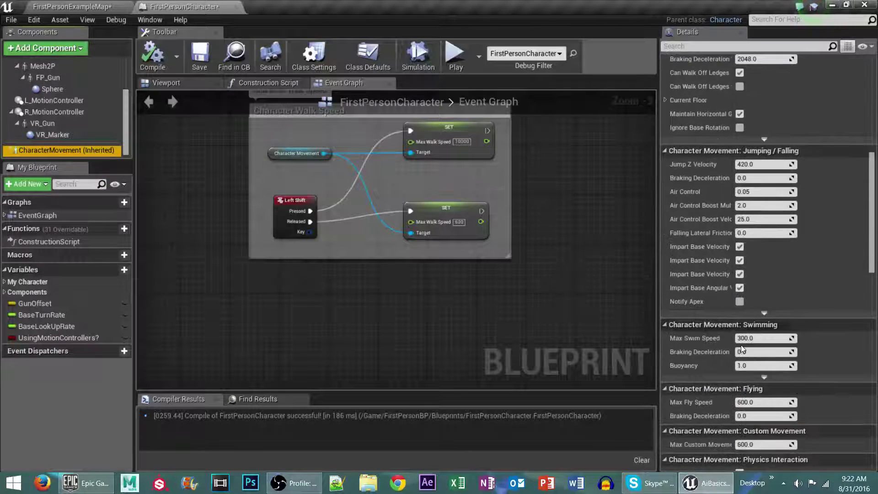
scroll(741, 346, "down", 3)
scroll(729, 311, "down", 3)
scroll(728, 317, "down", 3)
scroll(728, 318, "down", 3)
scroll(729, 318, "down", 3)
scroll(729, 318, "down", 2)
scroll(729, 311, "up", 5)
scroll(728, 295, "up", 3)
scroll(730, 270, "up", 1)
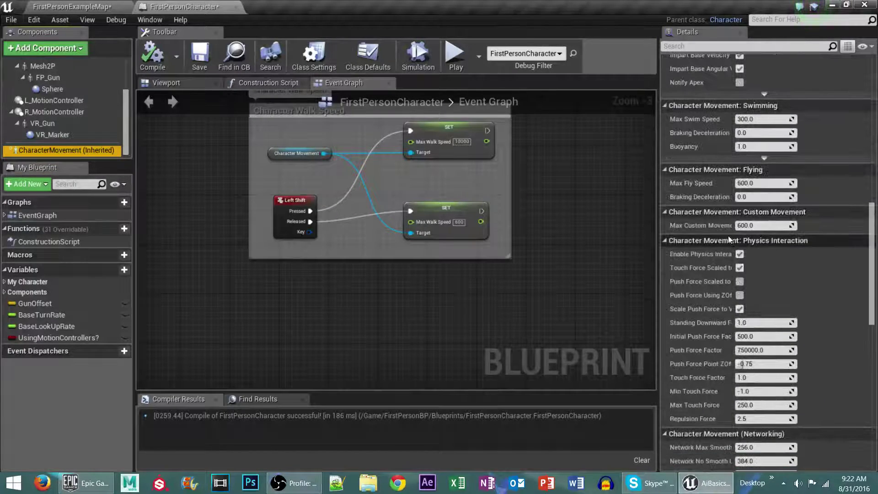
scroll(721, 226, "up", 1)
scroll(713, 214, "up", 3)
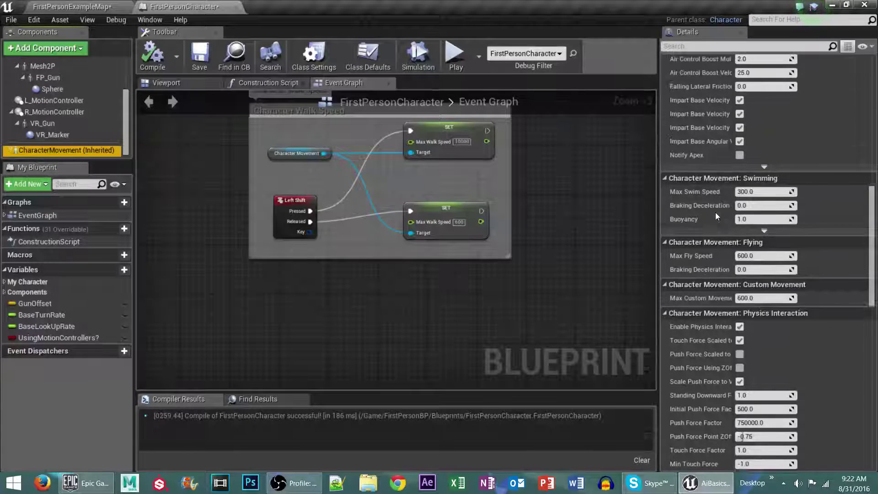
scroll(716, 212, "up", 5)
scroll(716, 211, "up", 8)
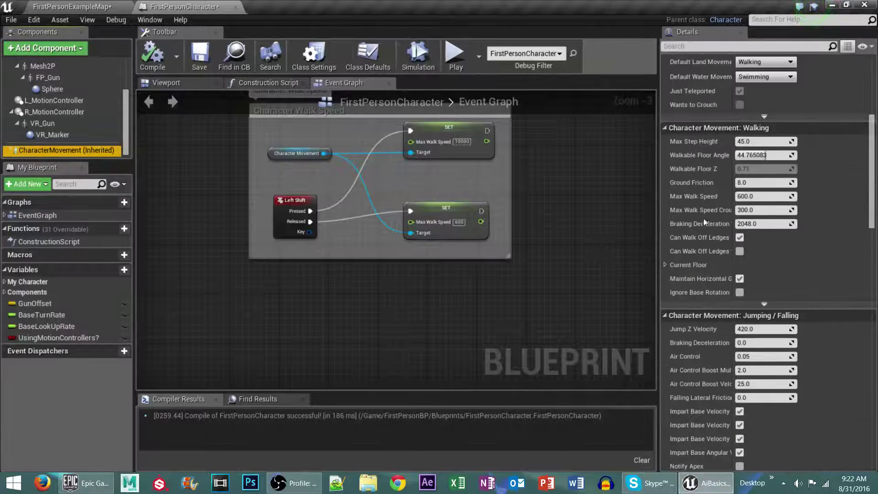
scroll(715, 297, "up", 2)
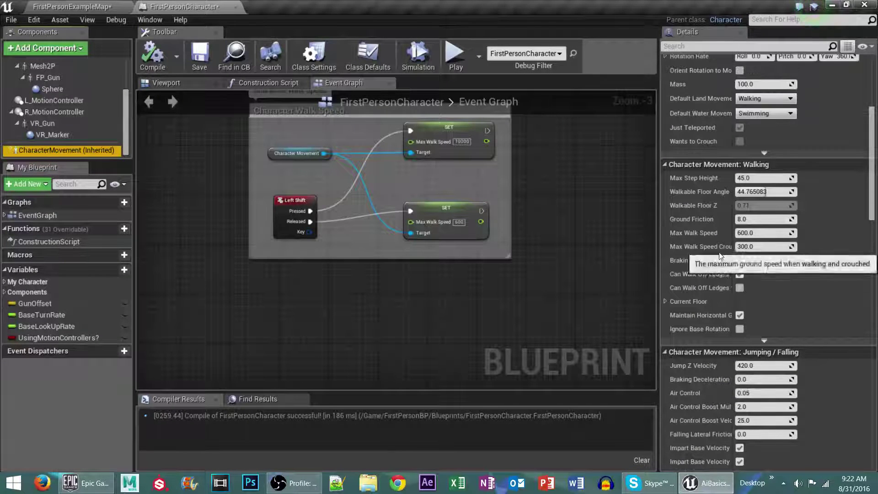
left_click(751, 233)
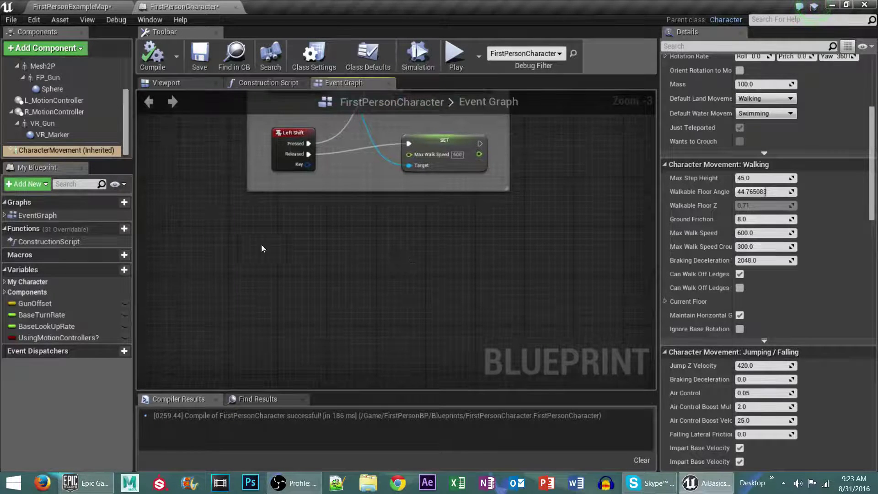
Step: Add a Left Shift key event to the event graph
right_click(266, 244)
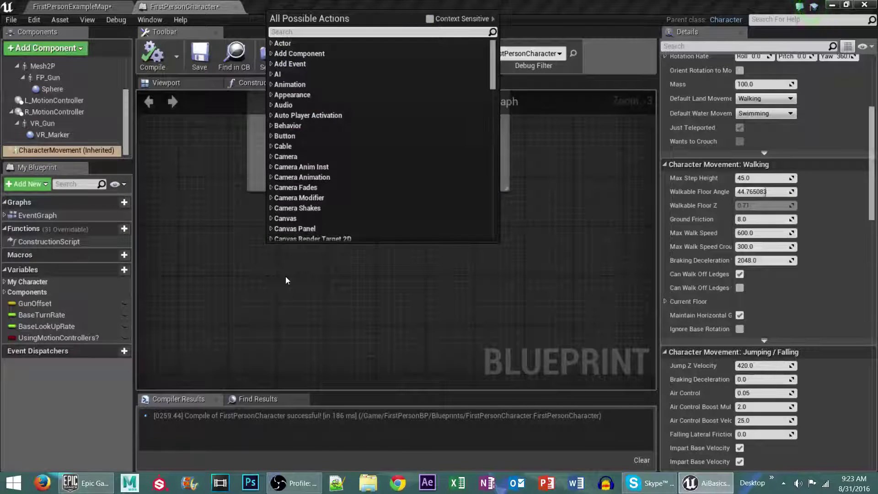
type("shift")
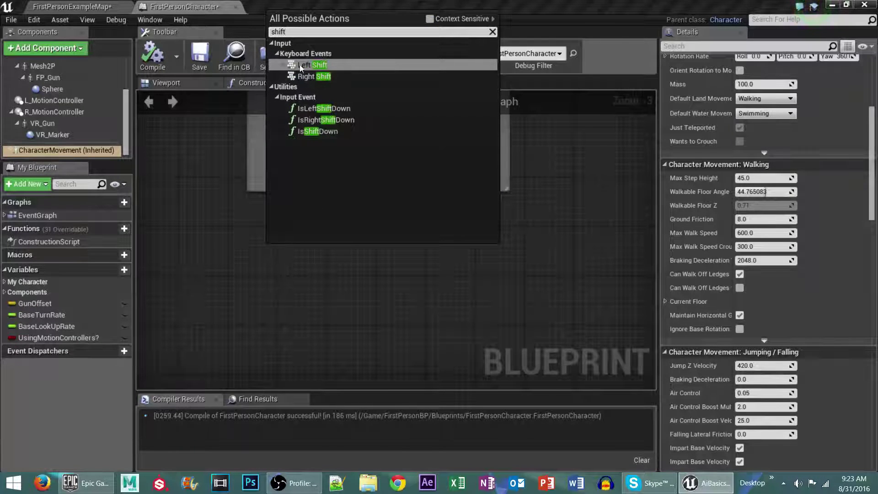
left_click(307, 64)
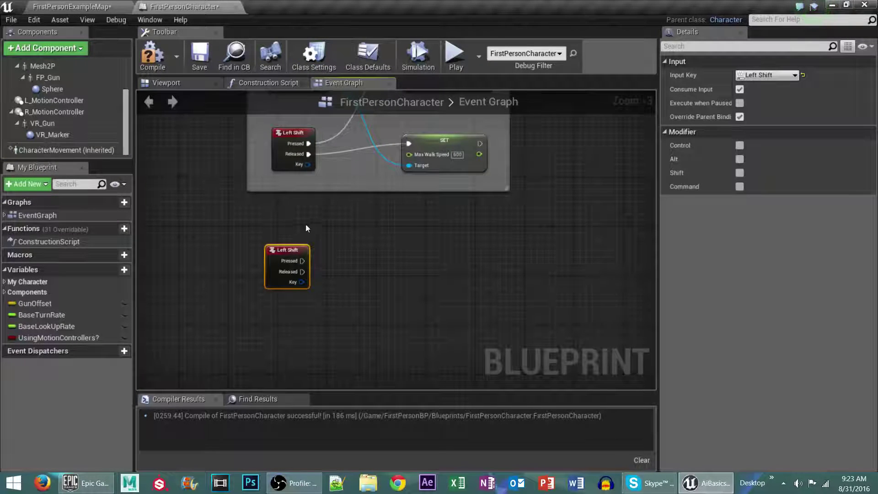
right_click_drag(306, 225, 288, 236)
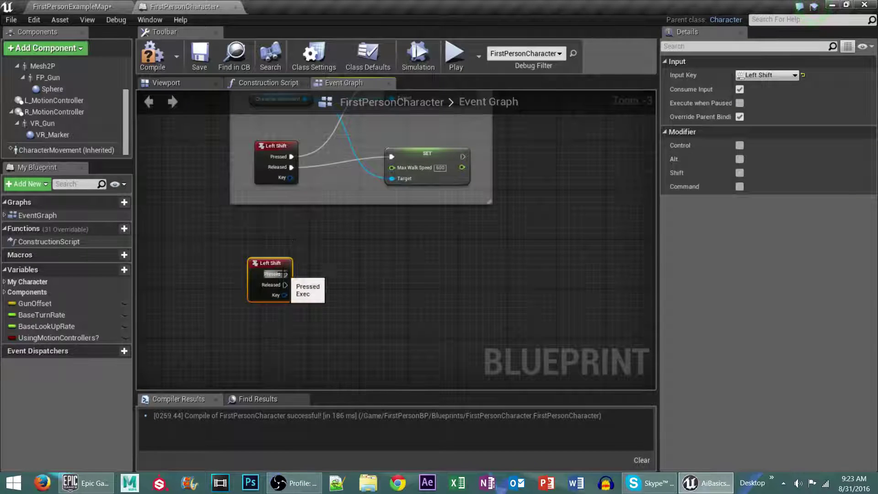
Step: Wire Pressed to a Set Max Walk Speed node with value 10000, placed beside the event
left_click_drag(285, 274, 401, 270)
type("se")
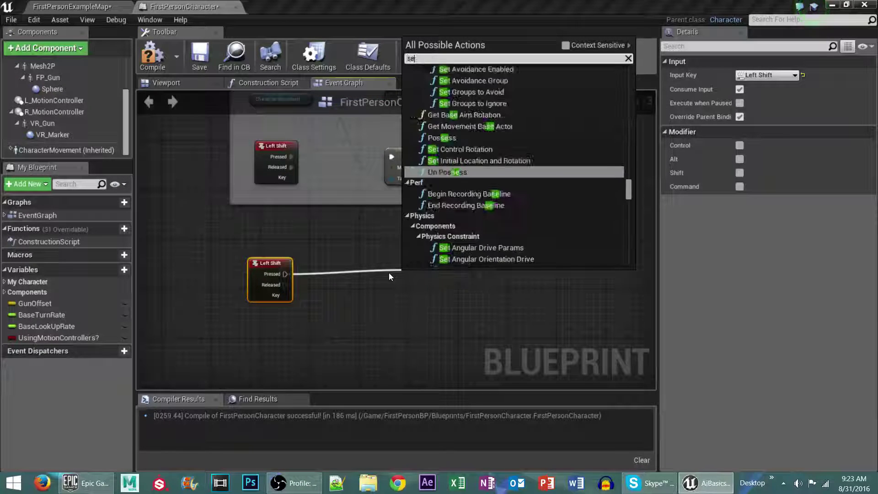
type("t walk s")
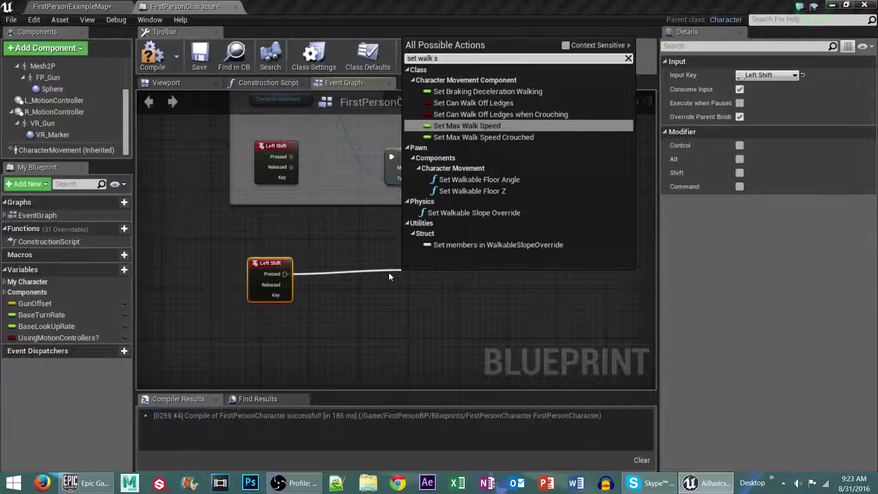
key("Return")
scroll(389, 273, "up", 1)
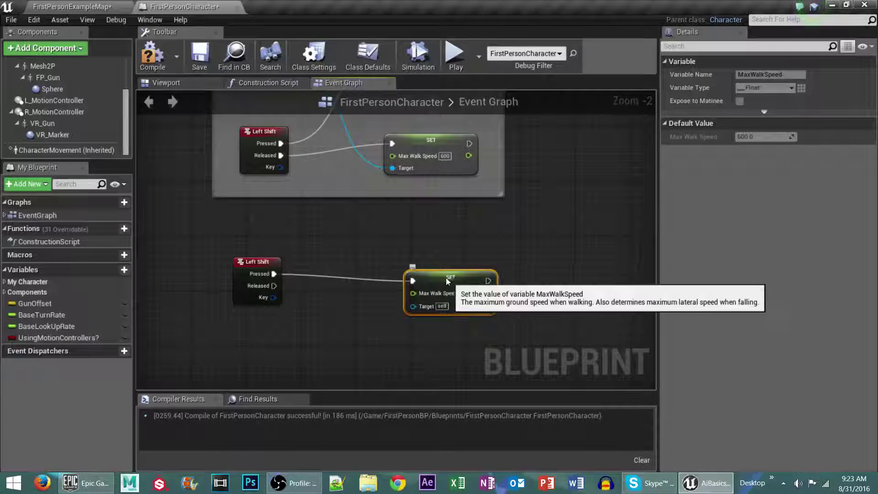
left_click_drag(446, 277, 446, 264)
left_click(465, 279)
type("10000")
key("Return")
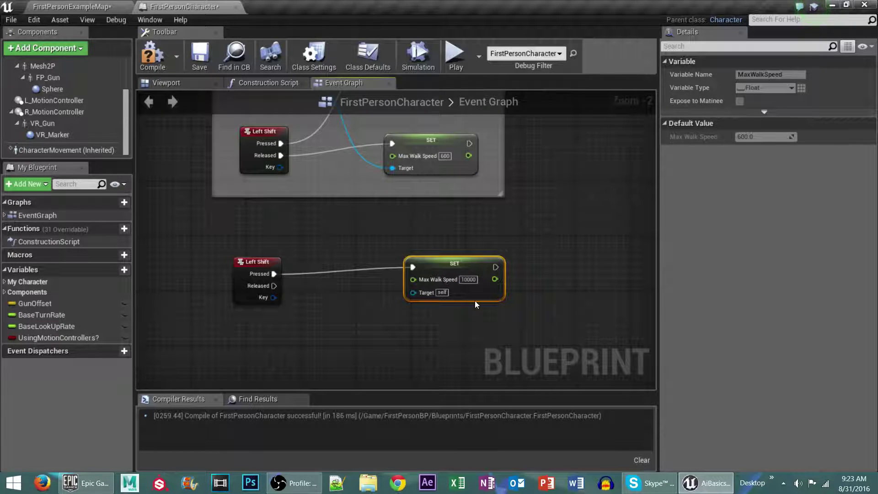
left_click_drag(471, 298, 464, 270)
left_click_drag(410, 245, 403, 246)
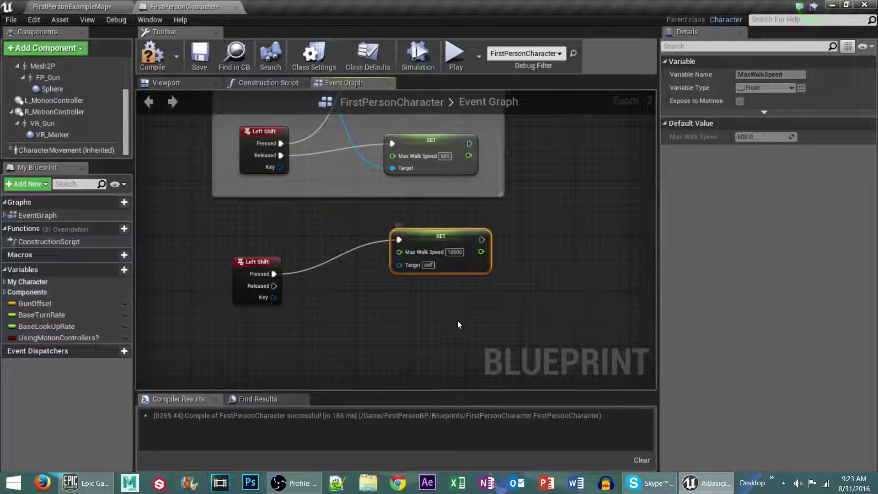
right_click_drag(453, 327, 476, 317)
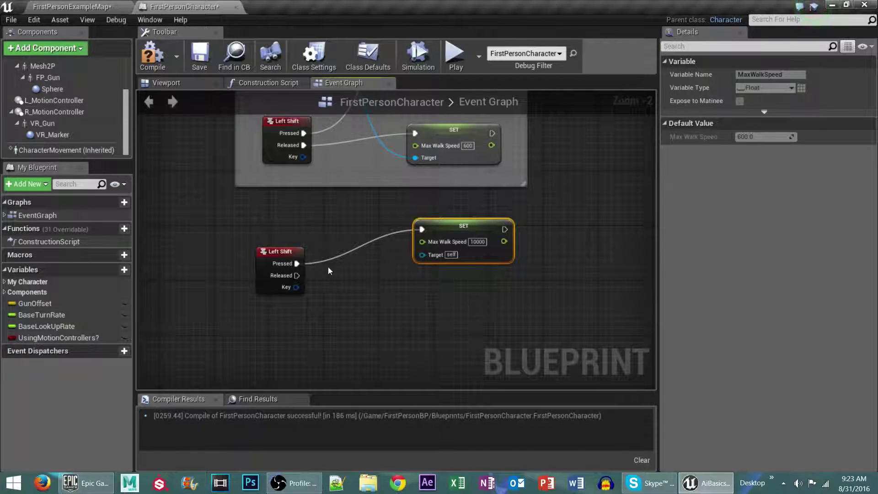
Step: Wire Released to a second Set Max Walk Speed node with value 600, placed under the first
left_click_drag(297, 275, 427, 308)
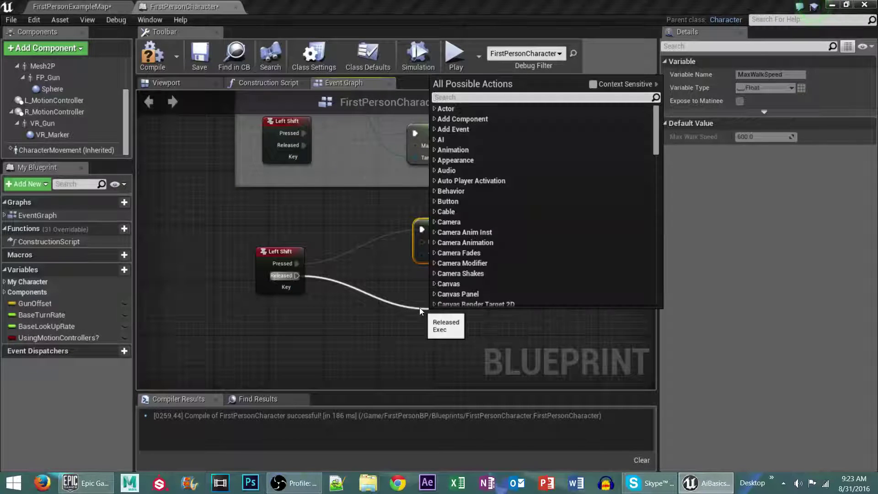
type("set max")
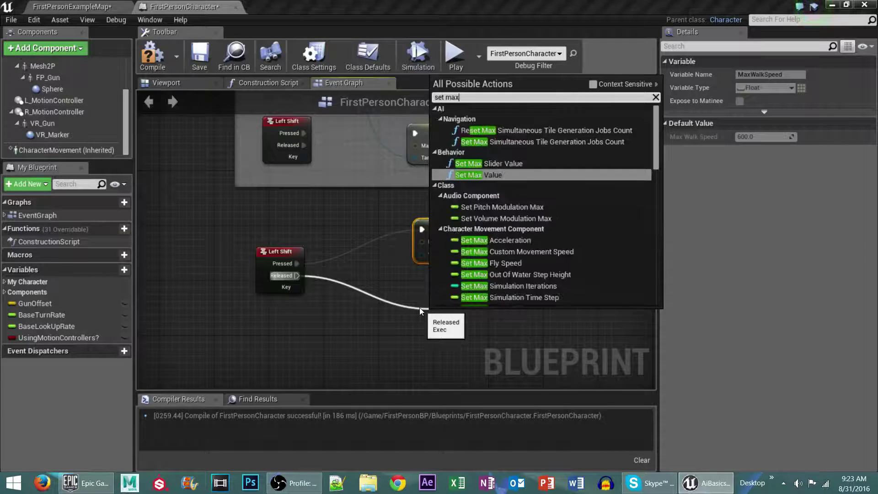
type(" sp")
key("Up")
key("Up")
key("Up")
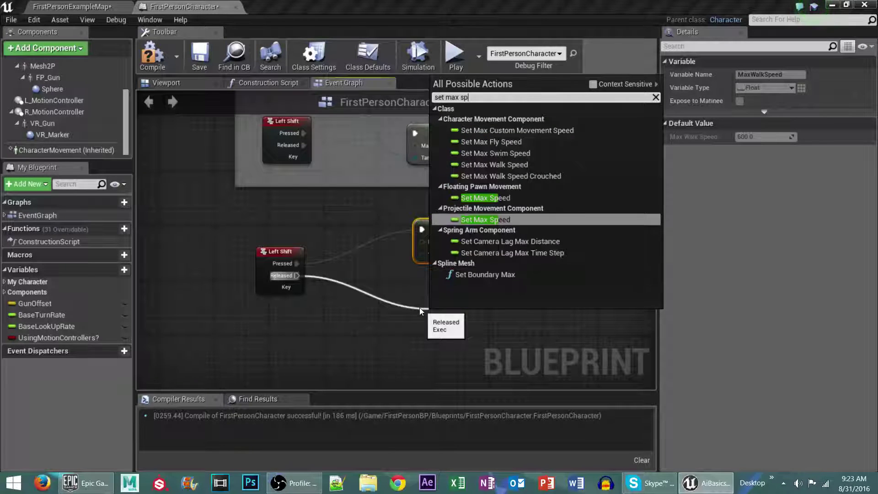
key("Up")
key("Up")
key("Up")
key("Return")
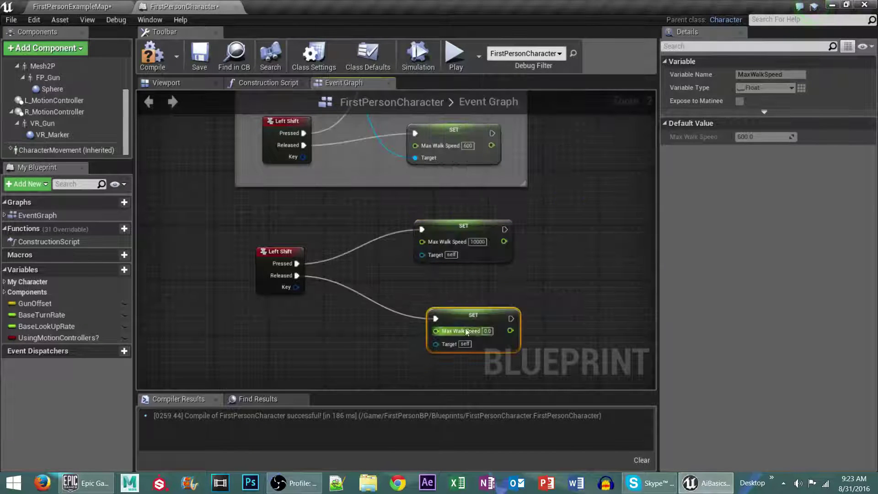
left_click(488, 331)
key("BackSpace")
type("600")
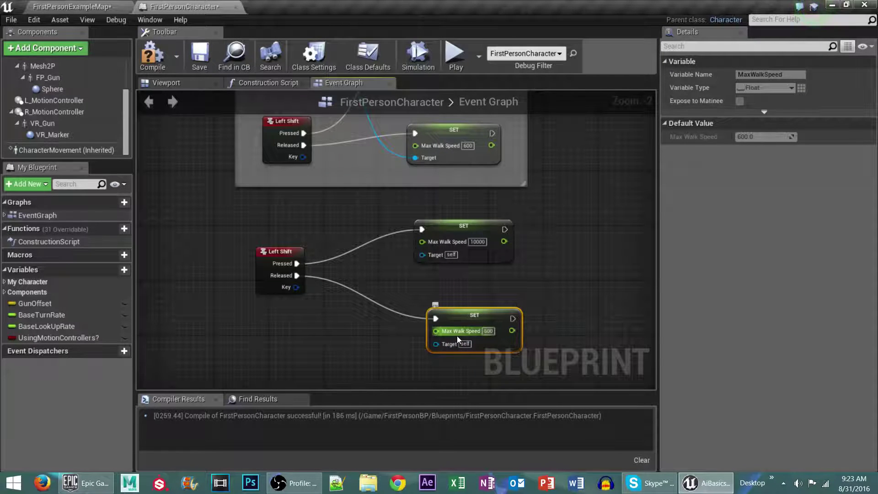
key("Return")
mouse_move(466, 309)
left_mouse_down()
mouse_move(449, 301)
mouse_move(449, 280)
left_mouse_up()
Step: Add a Character Movement getter wired to the SET Targets and arrange the sprint nodes
mouse_move(374, 196)
right_mouse_down()
mouse_move(385, 230)
mouse_move(378, 266)
right_mouse_up()
left_click(312, 143)
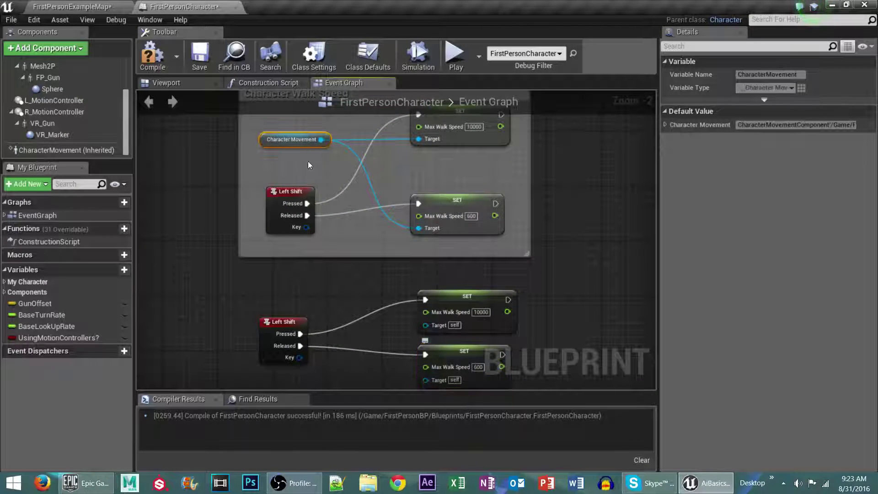
right_click_drag(312, 188, 292, 115)
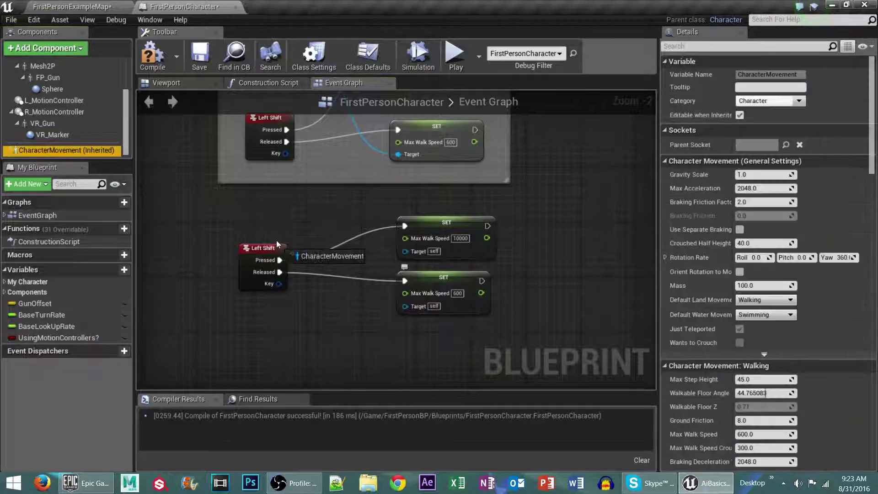
left_click_drag(76, 154, 299, 246)
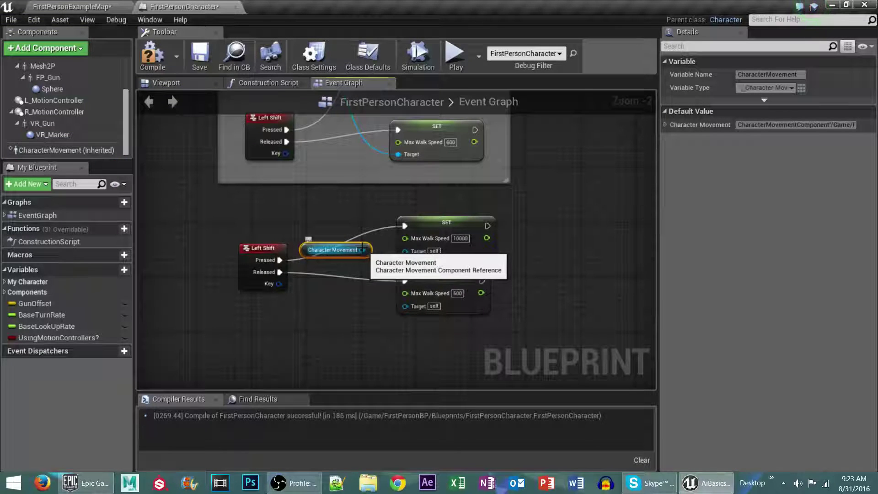
mouse_move(362, 250)
left_mouse_down()
mouse_move(405, 250)
mouse_move(406, 306)
left_mouse_up()
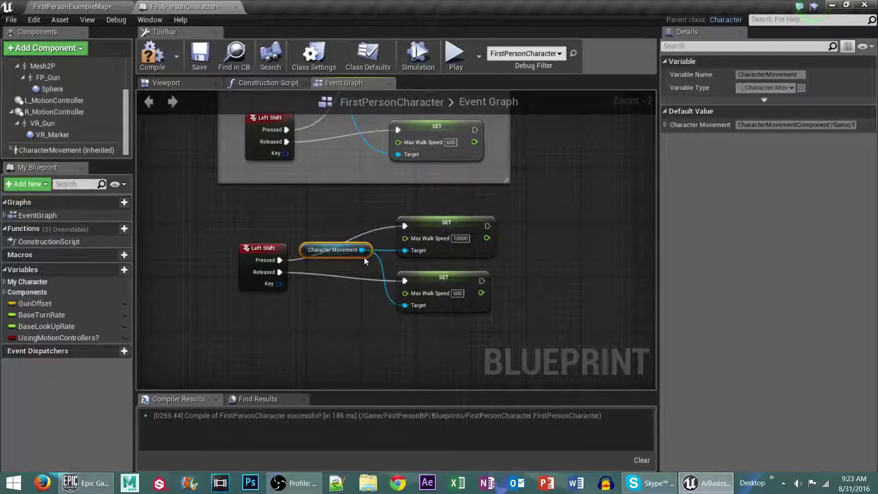
left_click_drag(280, 248, 252, 242)
left_click_drag(353, 254, 345, 258)
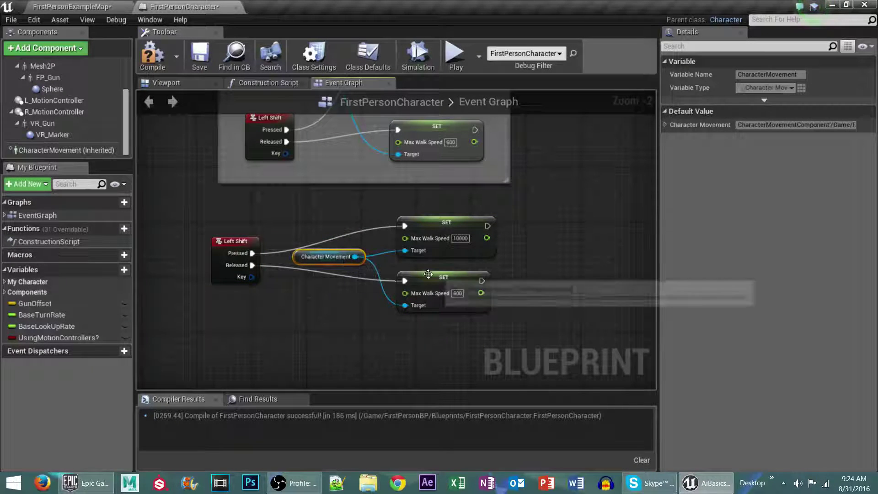
mouse_move(434, 276)
left_mouse_down()
mouse_move(432, 263)
mouse_move(438, 269)
left_mouse_up()
right_click_drag(438, 265, 474, 347)
Step: Cut and paste the sprint nodes into the Character Walk Speed comment box
left_click_drag(566, 286, 245, 115)
right_click_drag(246, 114, 233, 128)
left_click(247, 179)
left_click_drag(281, 227, 479, 336)
key("ctrl+x")
right_click_drag(512, 326, 519, 217)
key("ctrl+v")
left_click_drag(253, 301, 551, 375)
left_click_drag(494, 323, 501, 163)
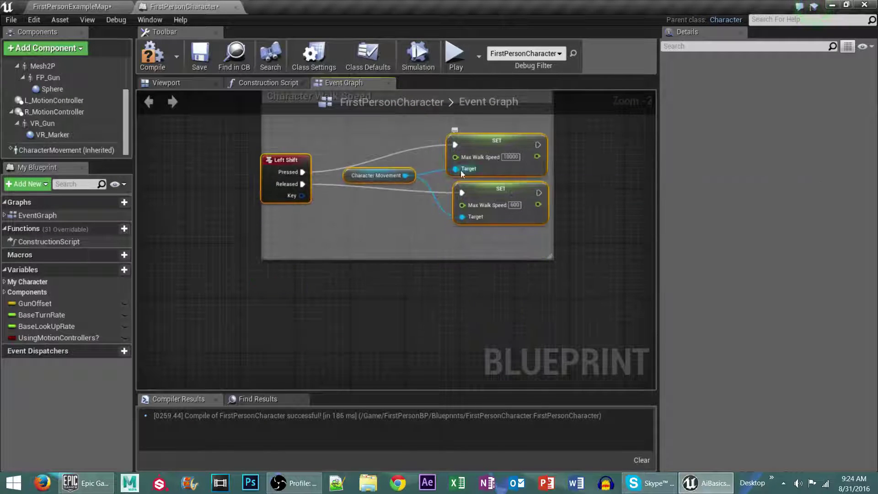
left_click_drag(279, 199, 292, 190)
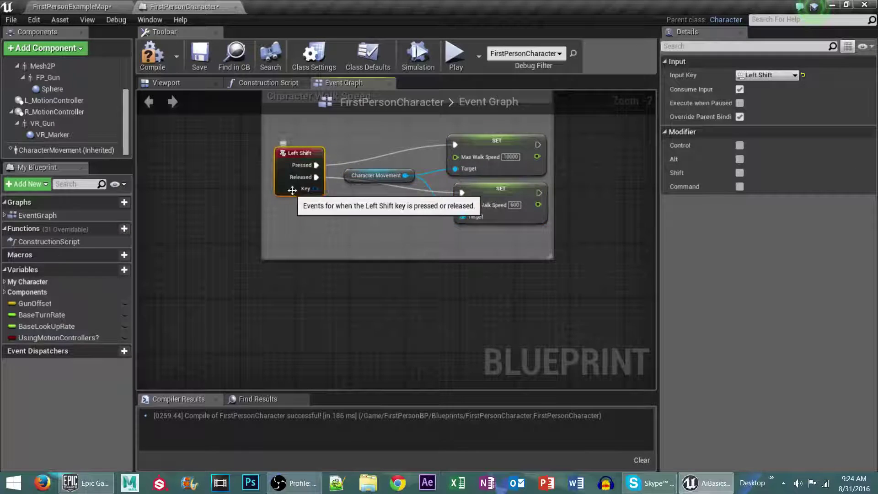
Step: Add reroute points on the Pressed and Released wires to tidy them
double_click(379, 155)
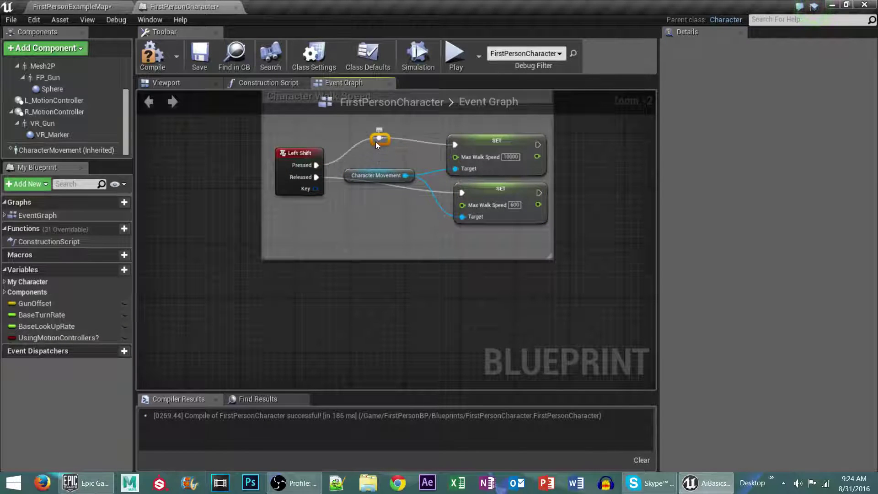
double_click(394, 187)
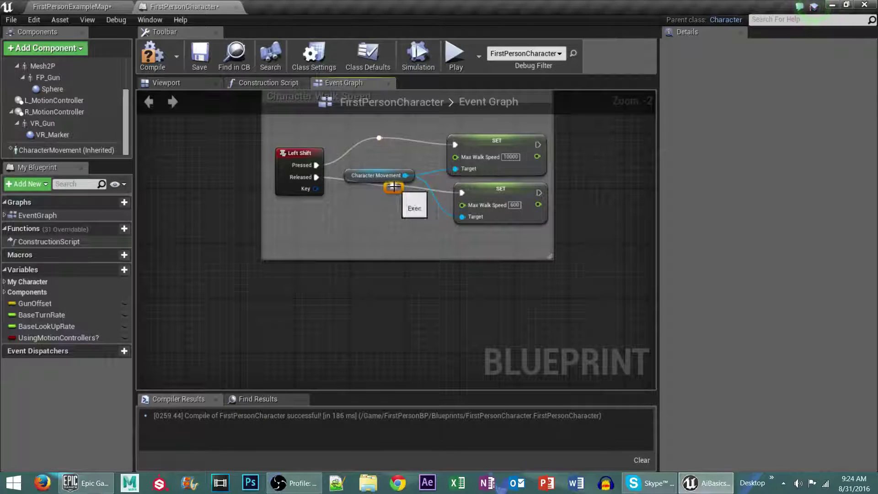
left_click_drag(394, 187, 381, 206)
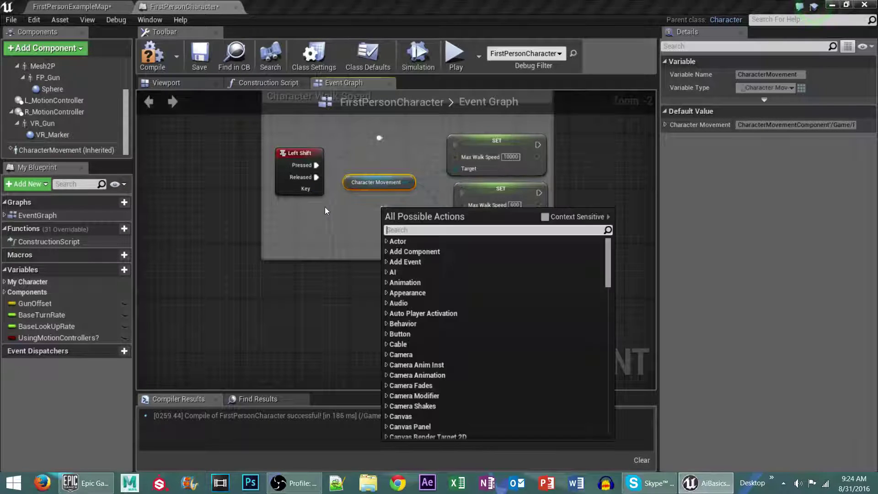
Step: Test Shift sprinting in FirstPersonExampleMap, then go back to the Character Walk Speed nodes
left_click(325, 208)
left_click(102, 5)
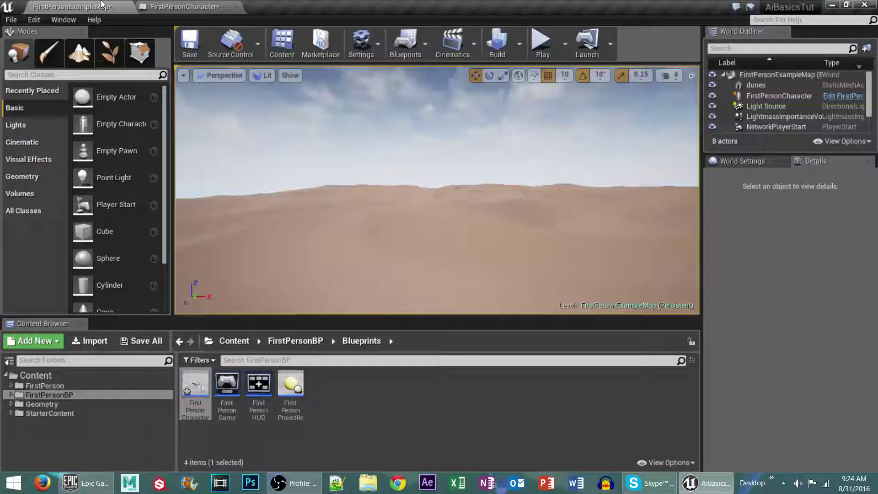
left_click(541, 42)
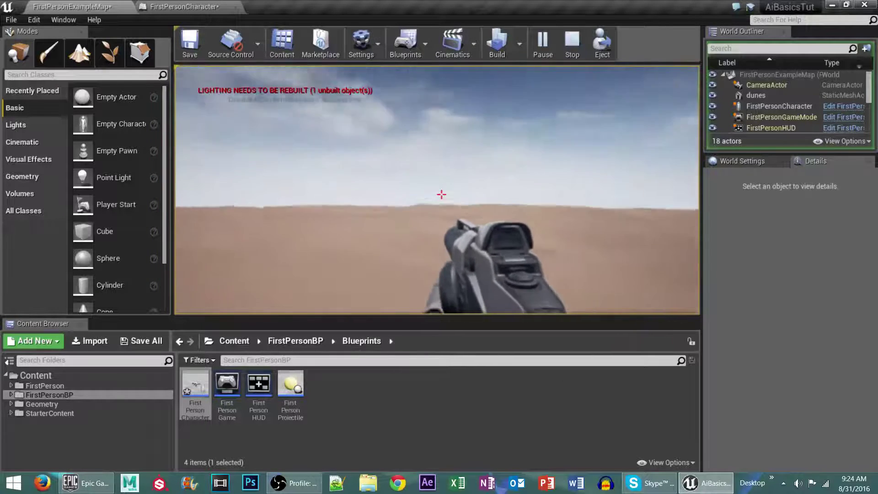
key("Escape")
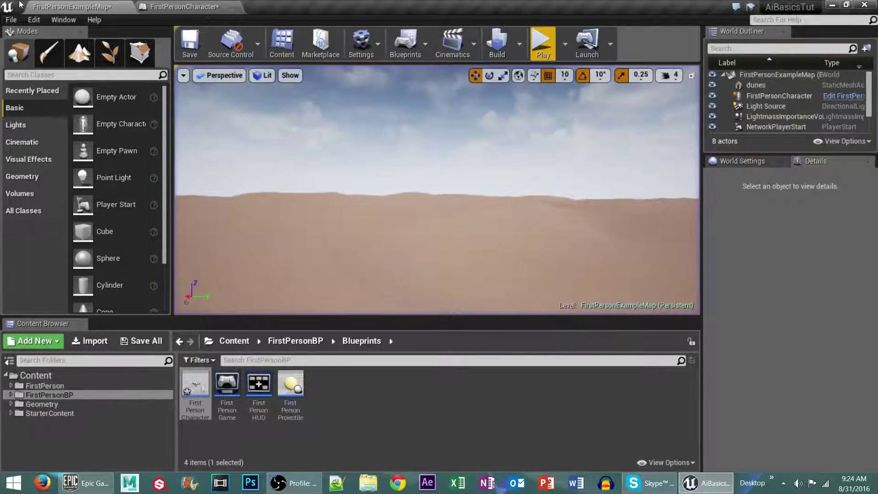
left_click(183, 6)
scroll(378, 255, "up", 2)
right_click_drag(378, 255, 323, 316)
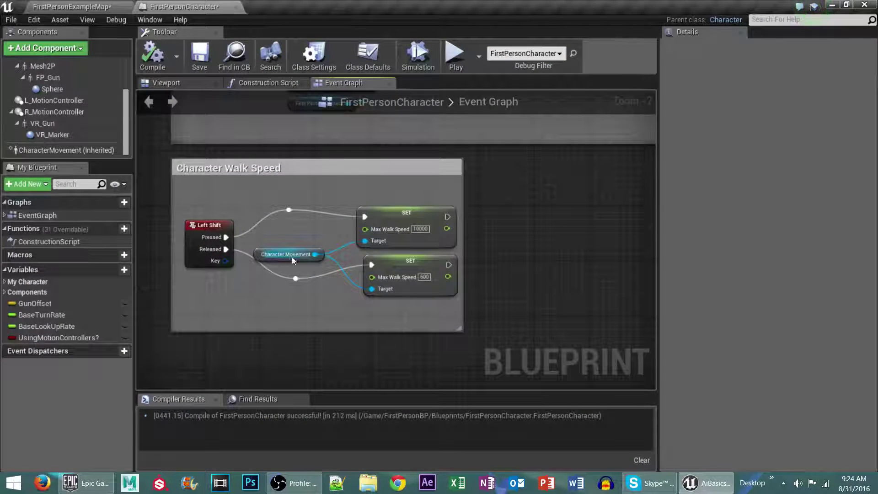